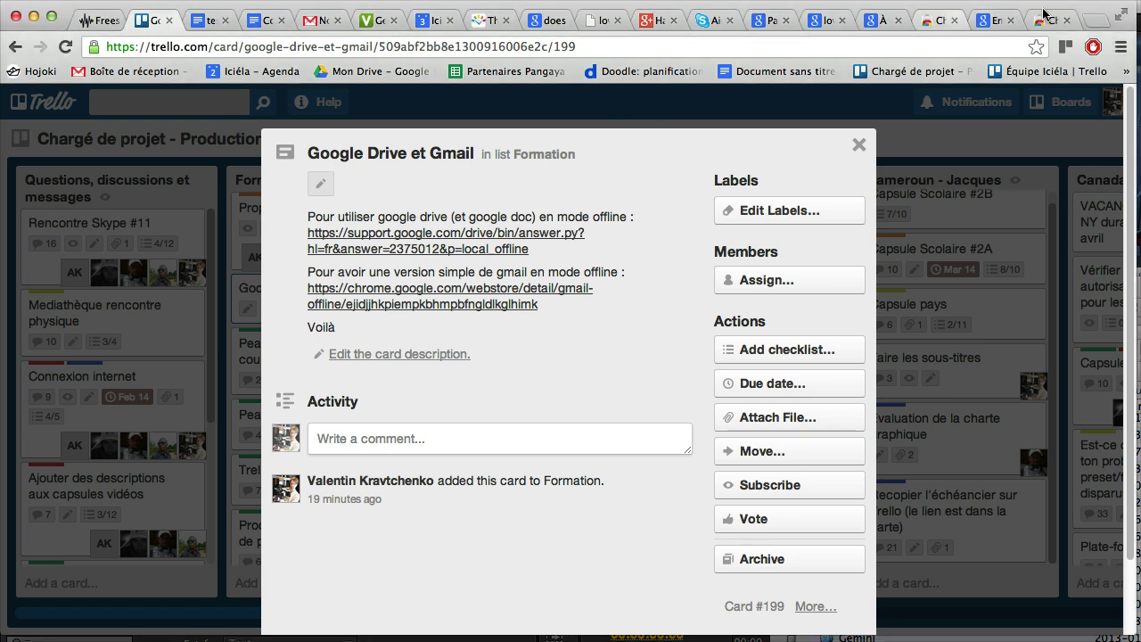
- Open Google Drive in a new browser tab and display the files available offline (Hors connexion)
click(1097, 20)
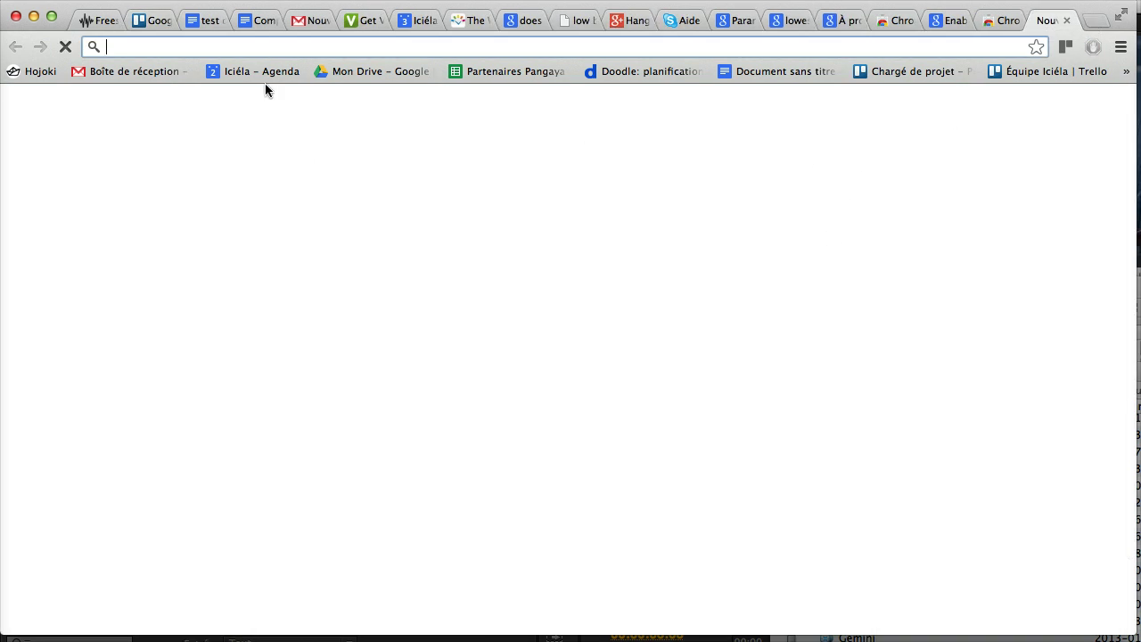
click(376, 74)
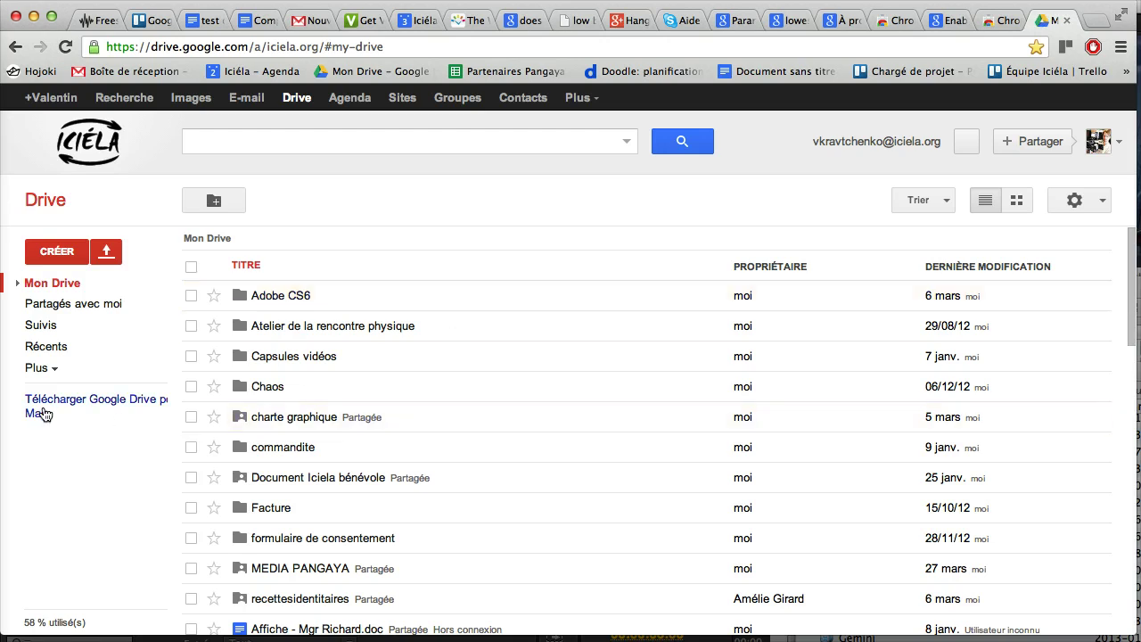
click(46, 375)
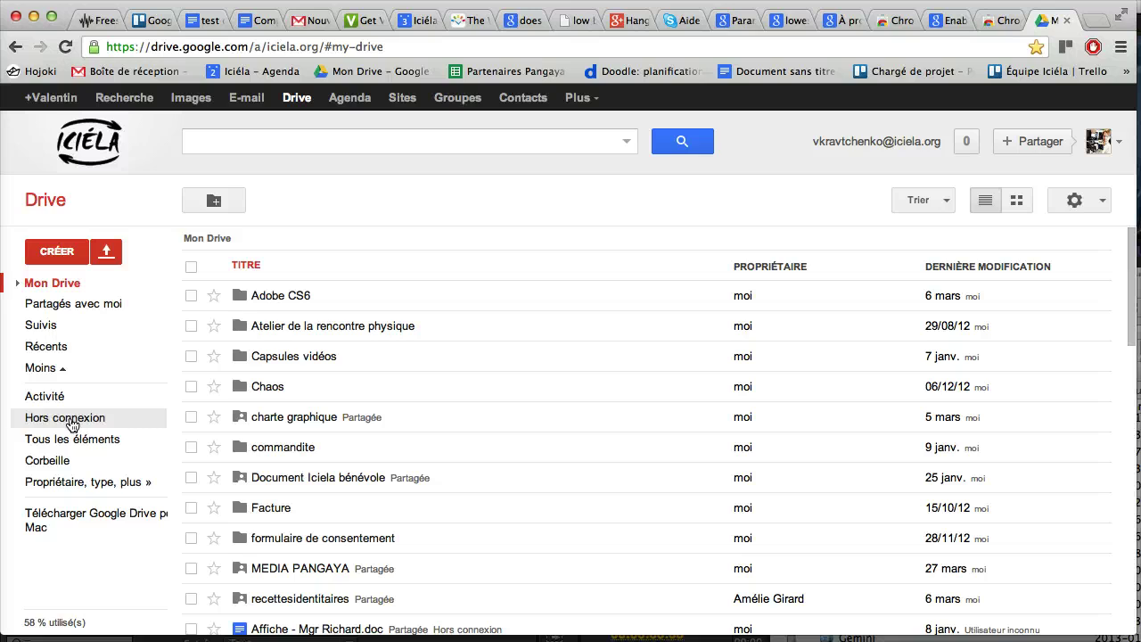
click(69, 419)
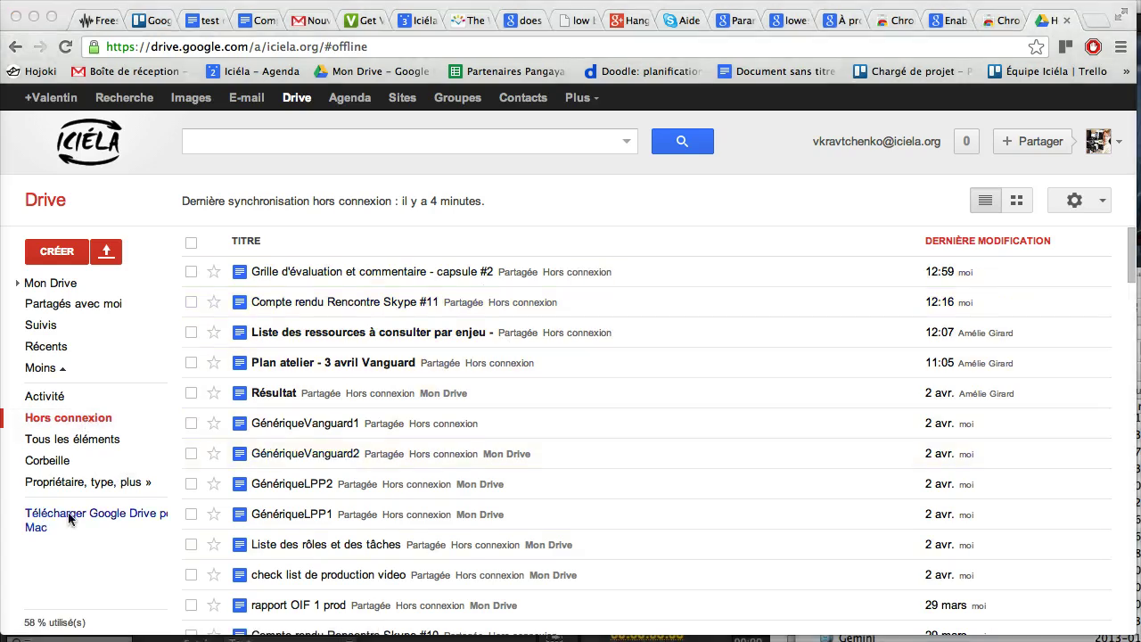
- Switch to Finder and arrange its windows so the synced Google Drive folder sits beside the browser's file list
key(super+Tab)
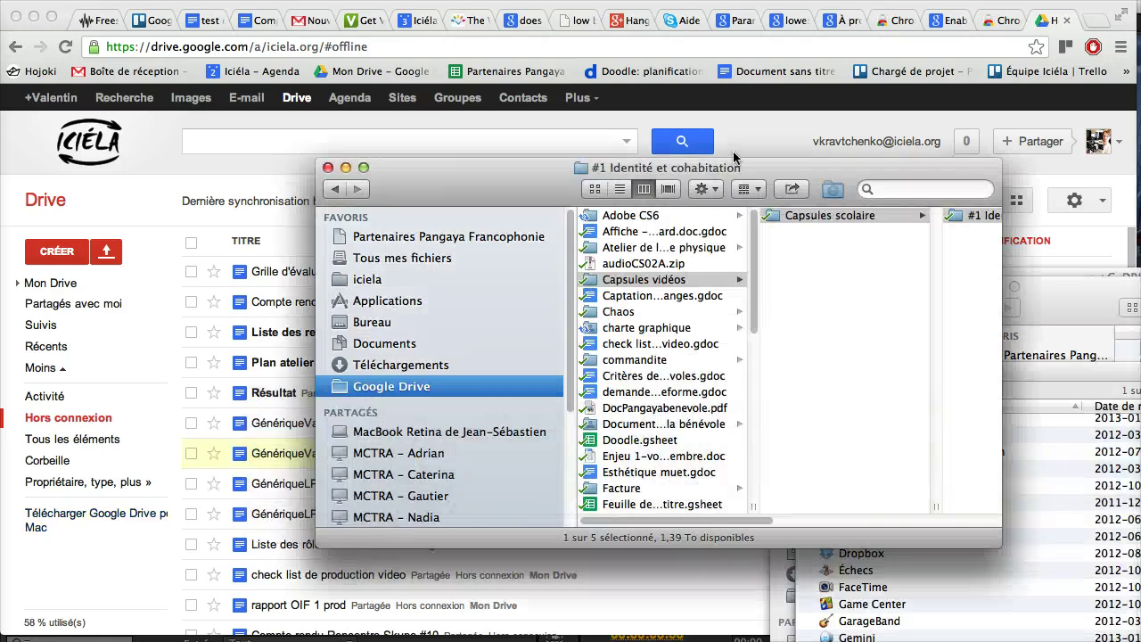
drag(726, 166, 750, 161)
scroll(675, 322, down, 1)
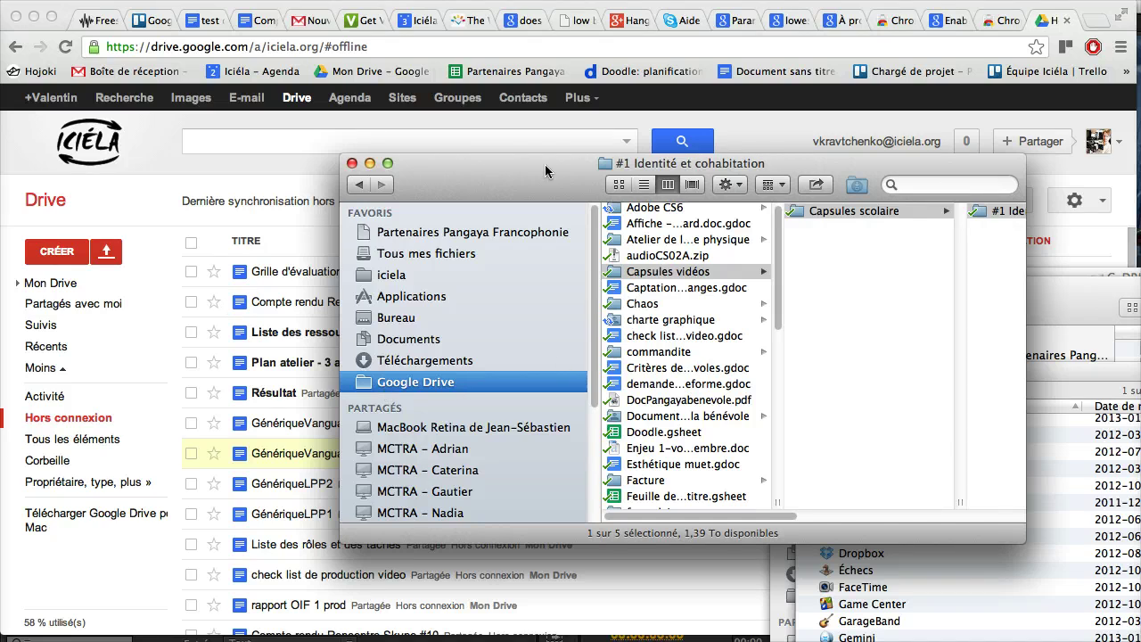
drag(545, 170, 676, 181)
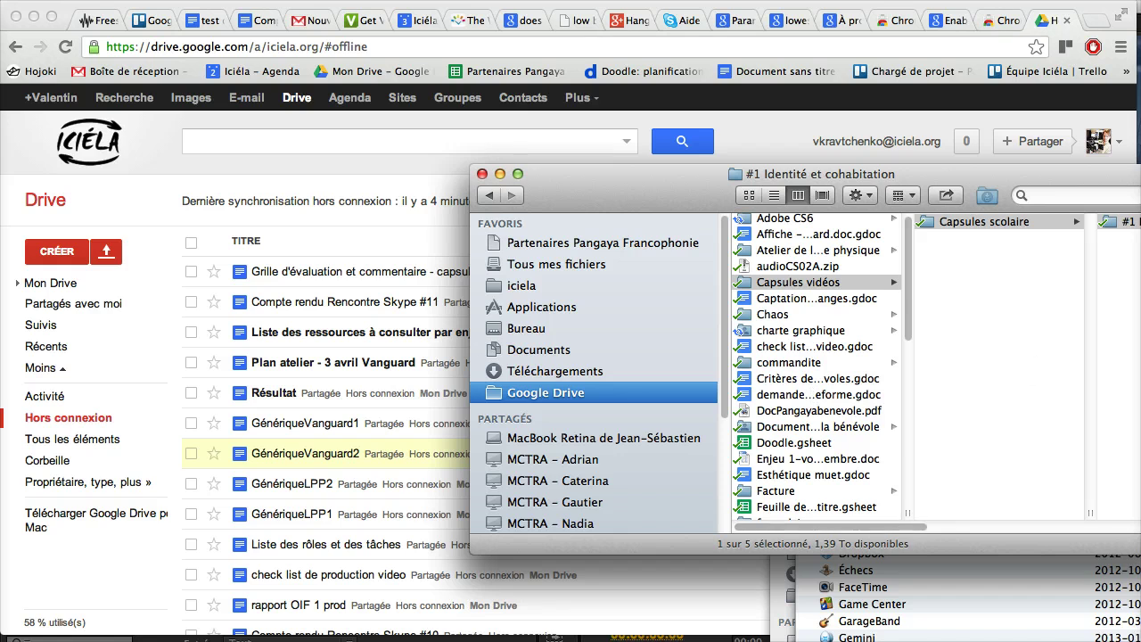
drag(1140, 380, 426, 212)
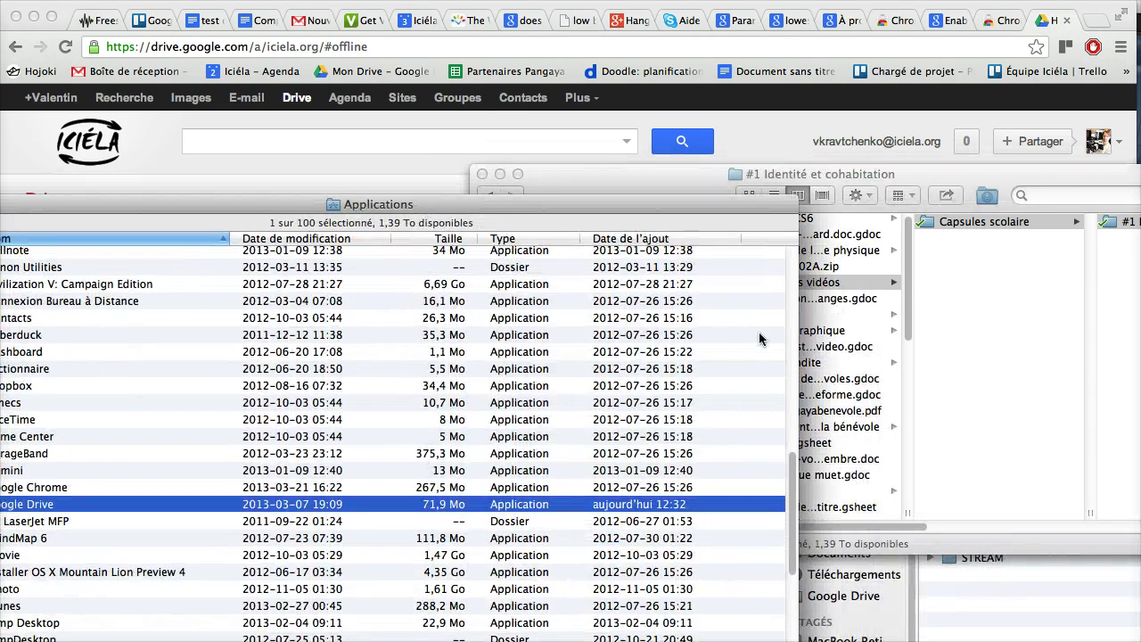
drag(521, 211, 1140, 636)
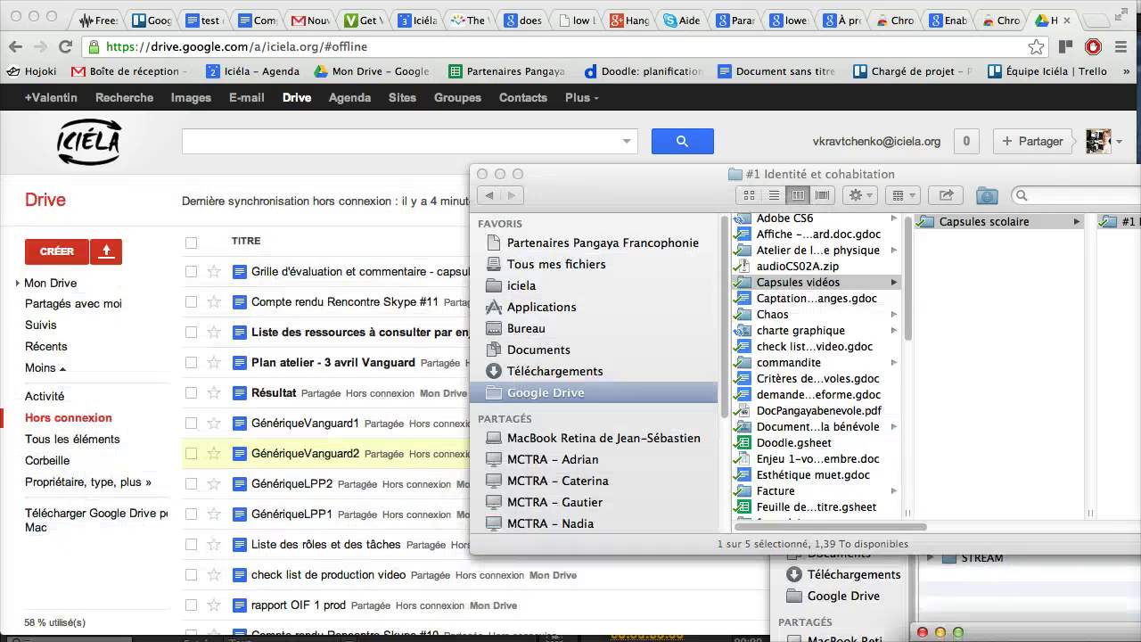
- Browse the local Google Drive folder's files and show the contents of its MEDIA PANGAYA folder
click(832, 183)
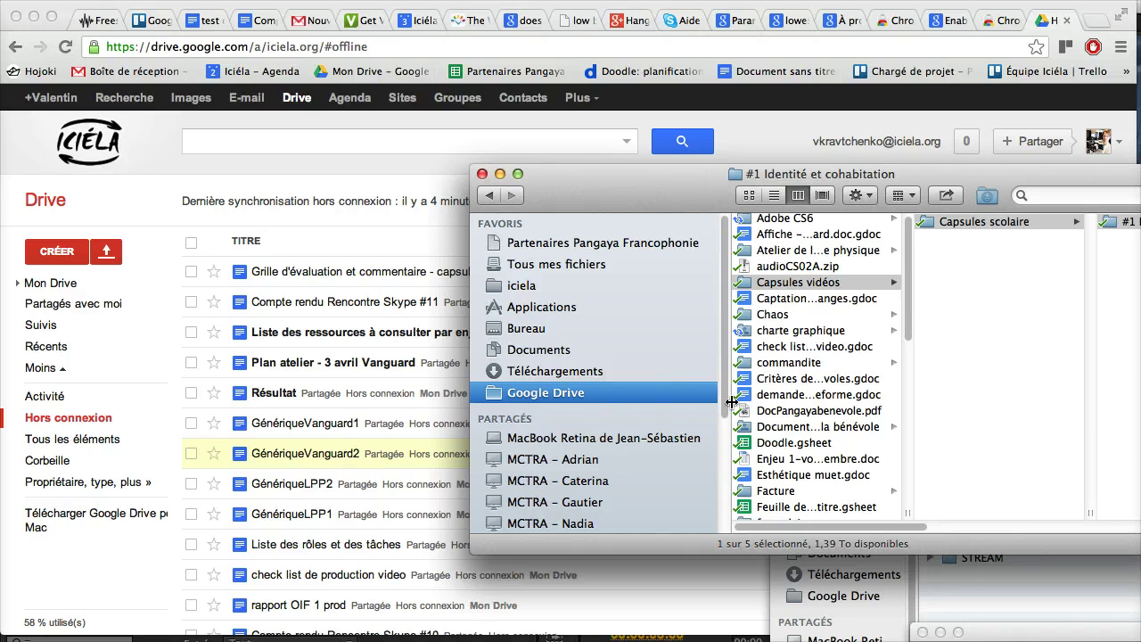
mouse_move(858, 526)
mouse_down()
mouse_move(924, 526)
mouse_move(854, 526)
mouse_up()
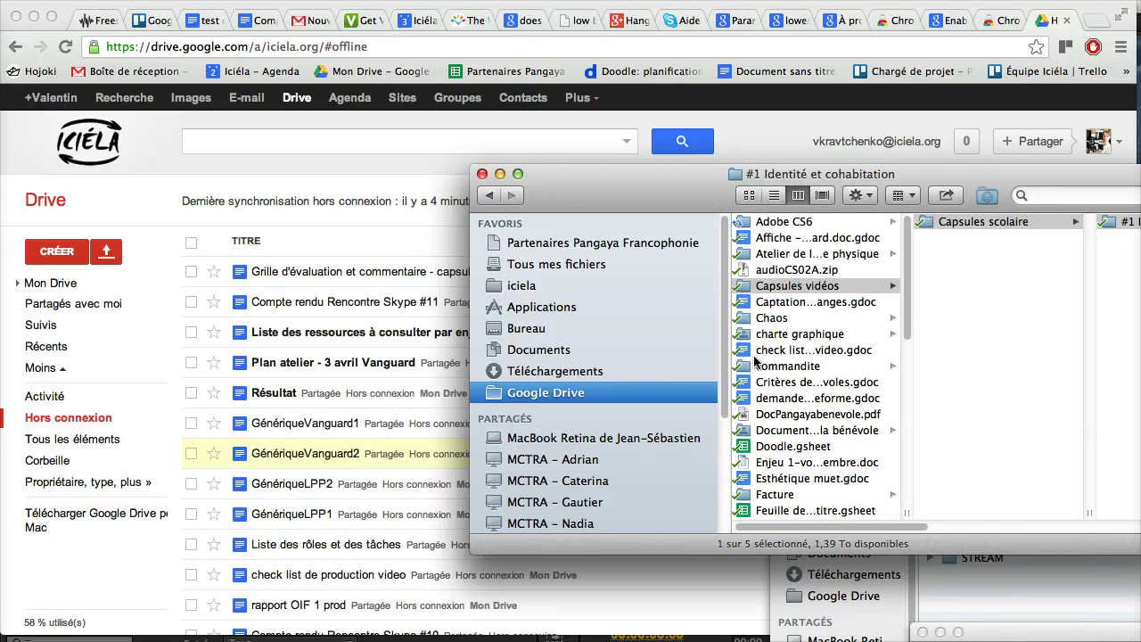
scroll(772, 386, down, 5)
scroll(774, 388, down, 1)
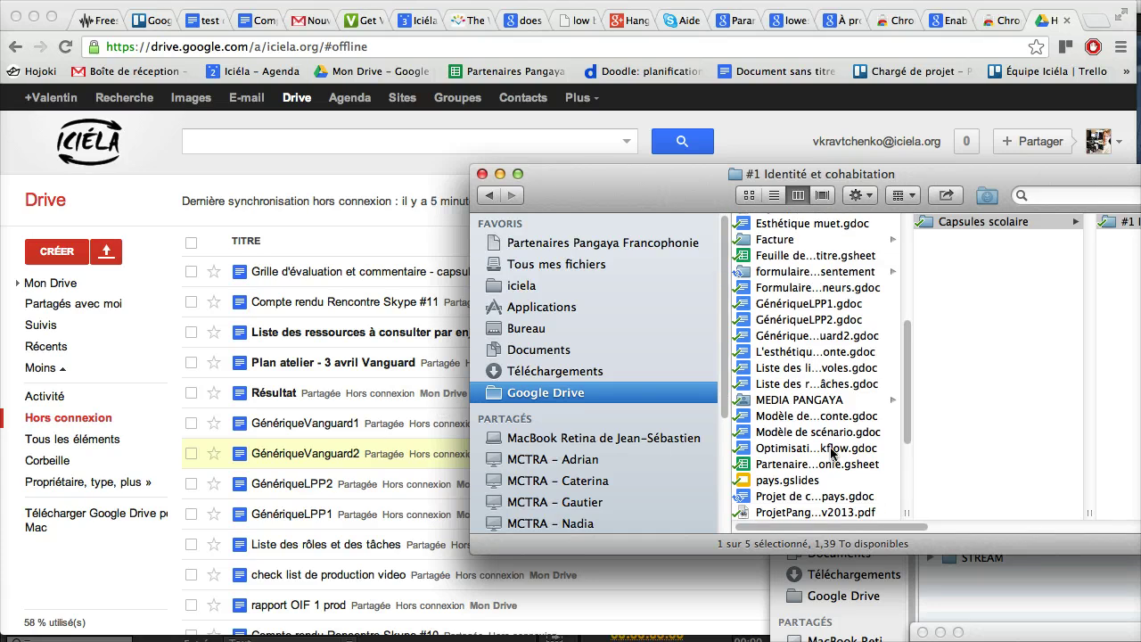
click(772, 402)
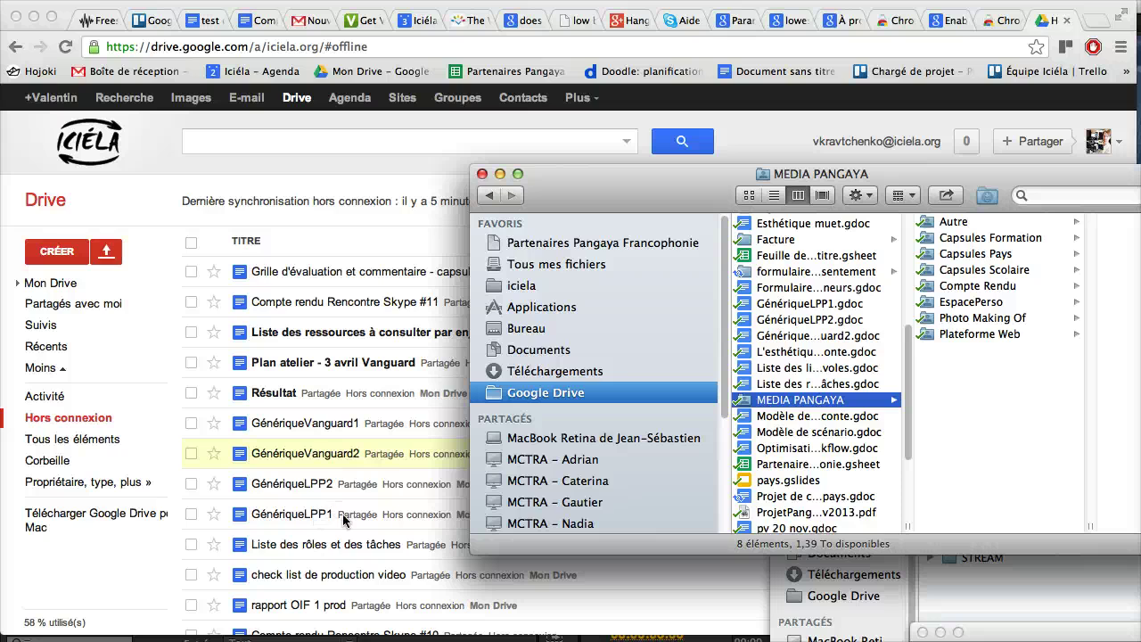
- Return to the browser, search Drive for "grill" and open the document Grille d'évaluation et commentaire - capsule #2
click(311, 165)
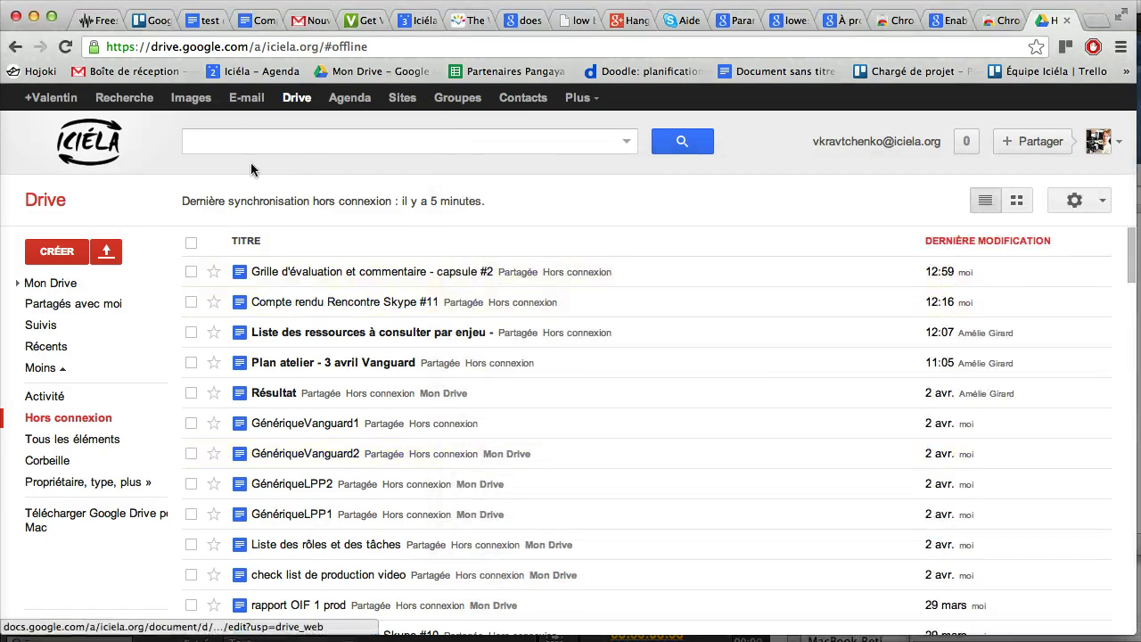
click(241, 136)
text(grill)
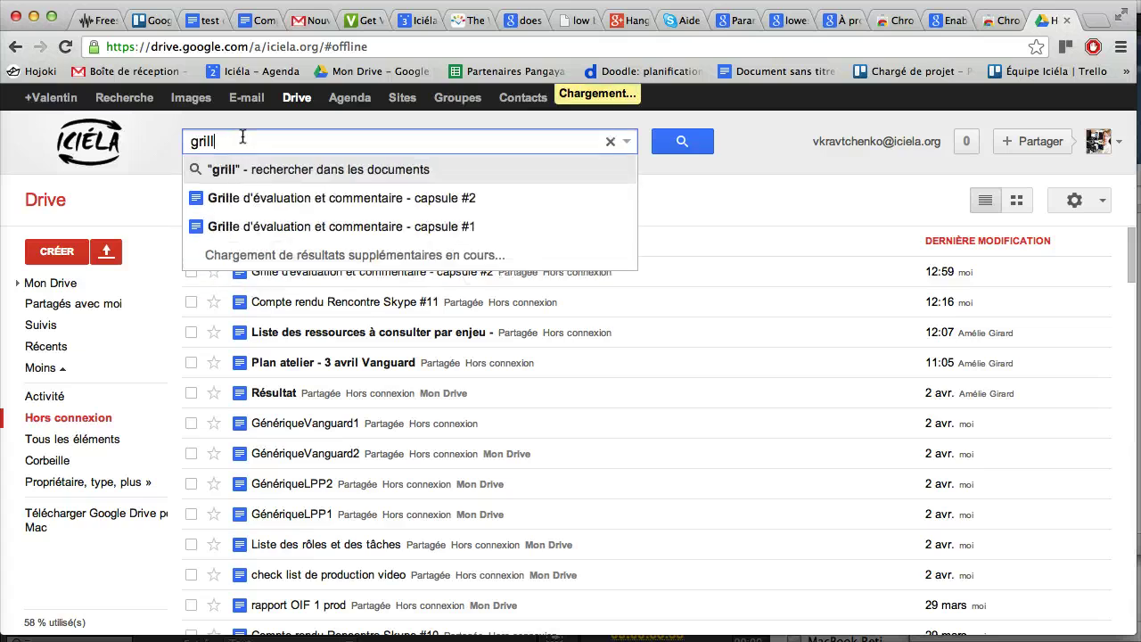
key(Down)
key(Return)
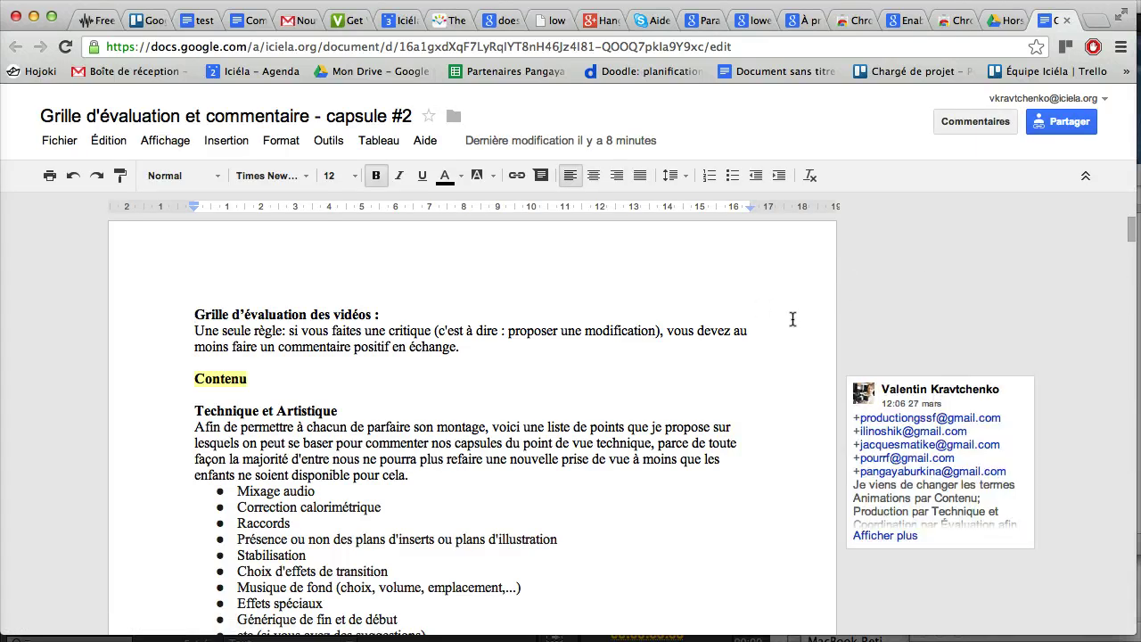
scroll(792, 319, down, 2)
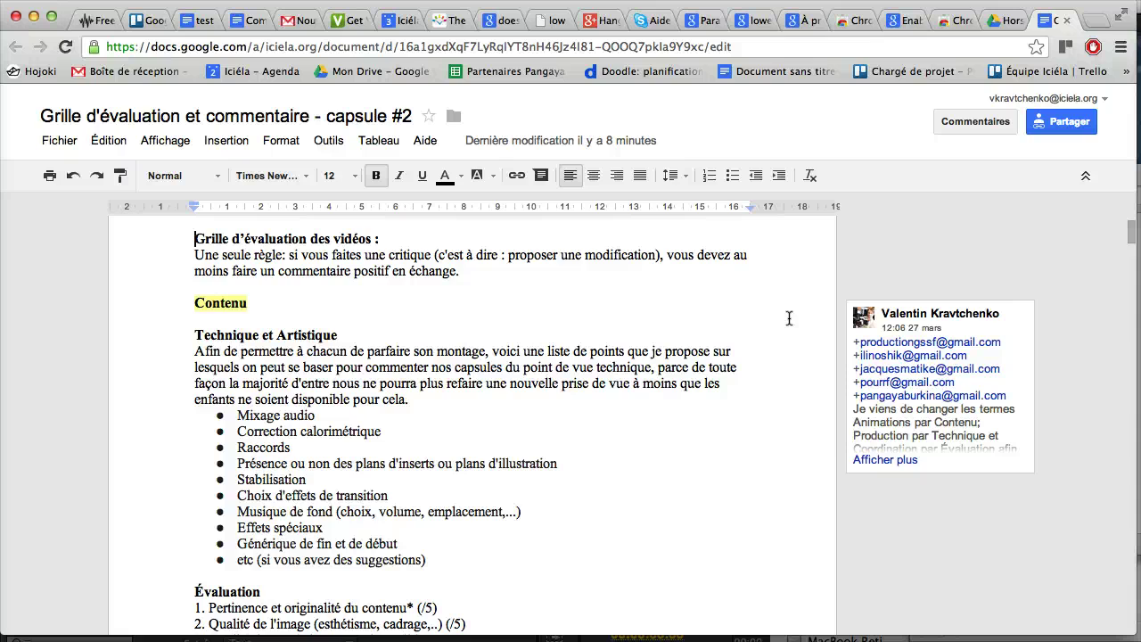
scroll(789, 319, up, 2)
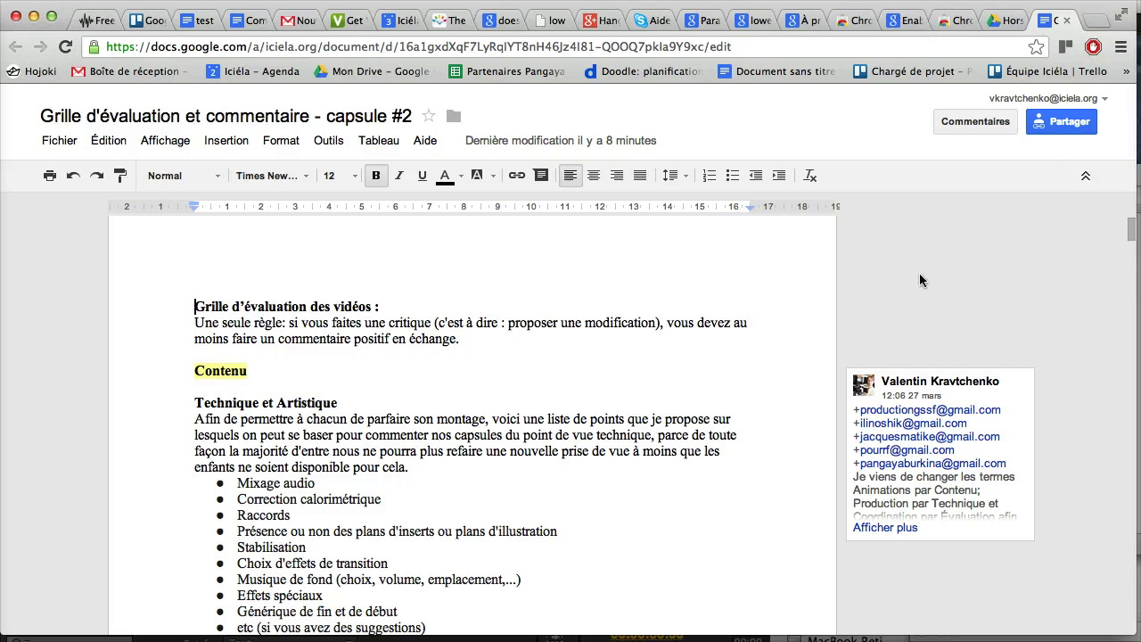
- Open the document's sharing settings and enter the Production - Pangaya contact group as people to add
click(1063, 122)
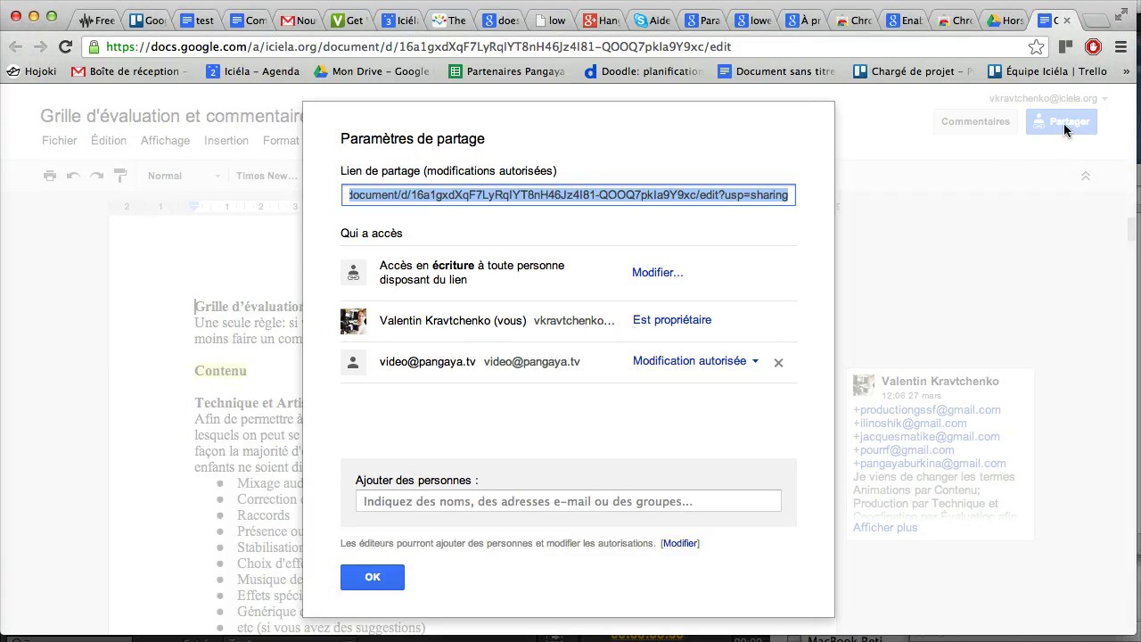
click(546, 501)
text(pre)
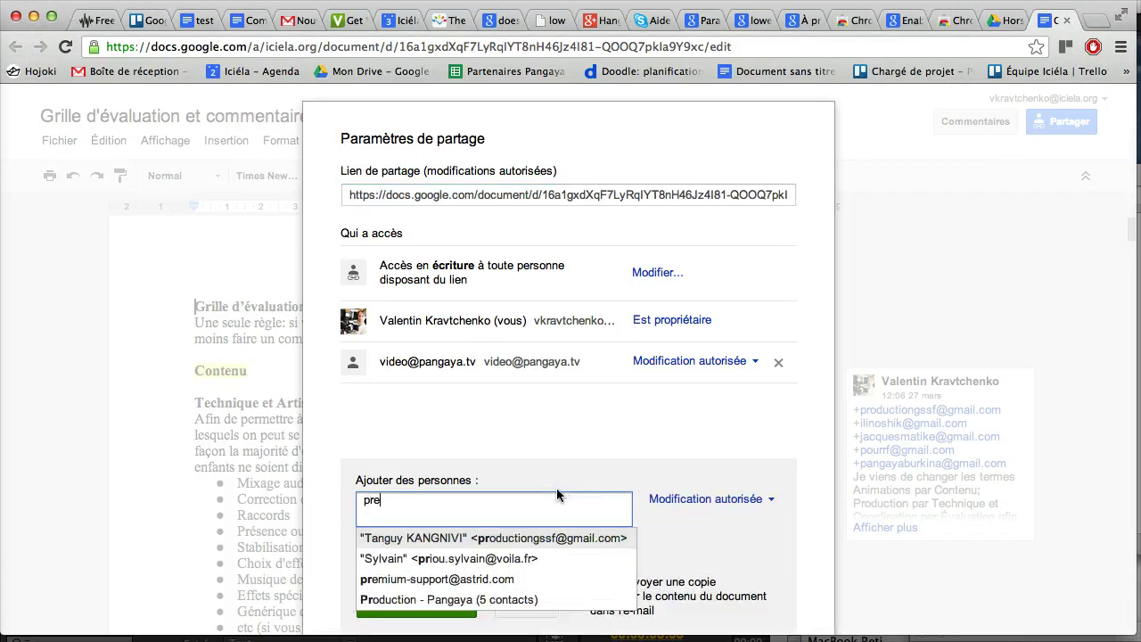
key(BackSpace)
key(Down)
key(Down)
key(Down)
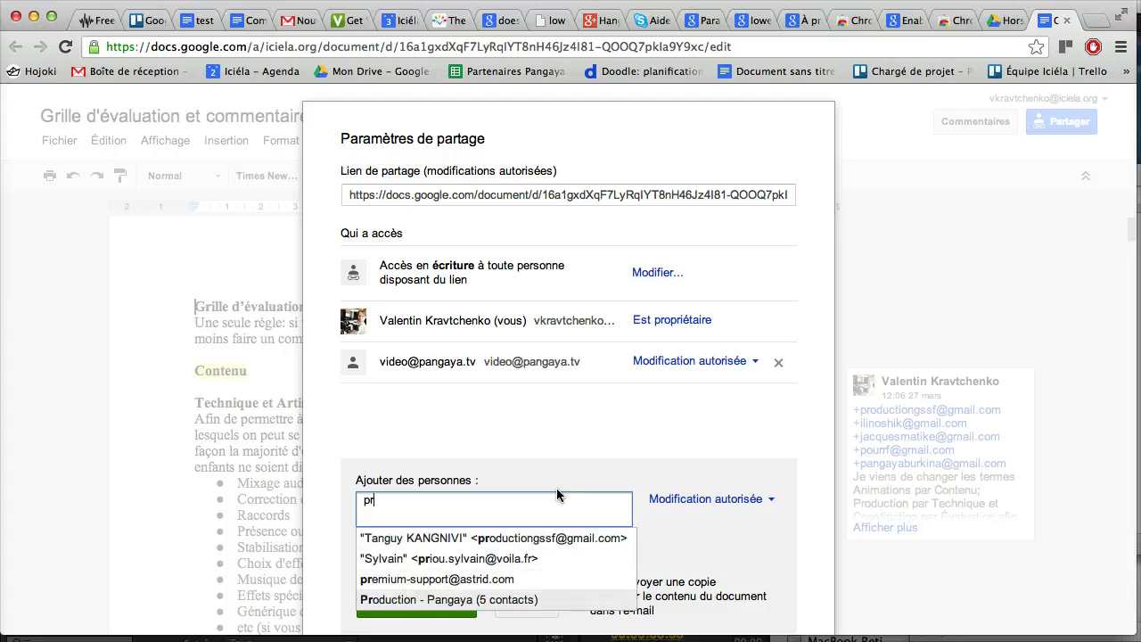
key(Return)
scroll(527, 514, down, 3)
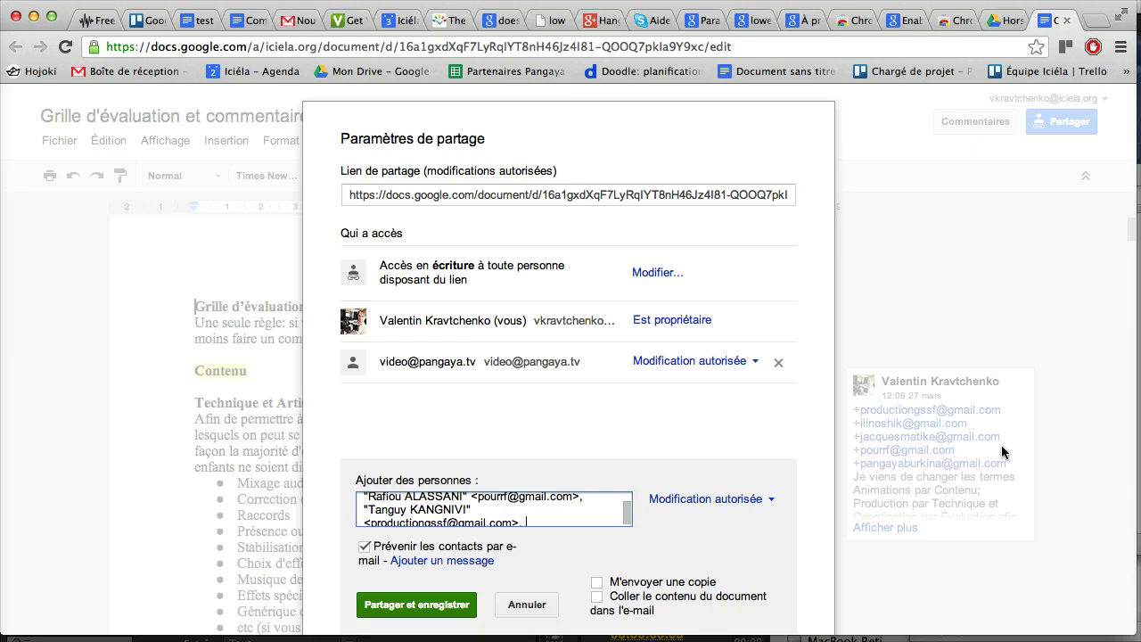
drag(521, 524, 364, 524)
scroll(491, 526, up, 5)
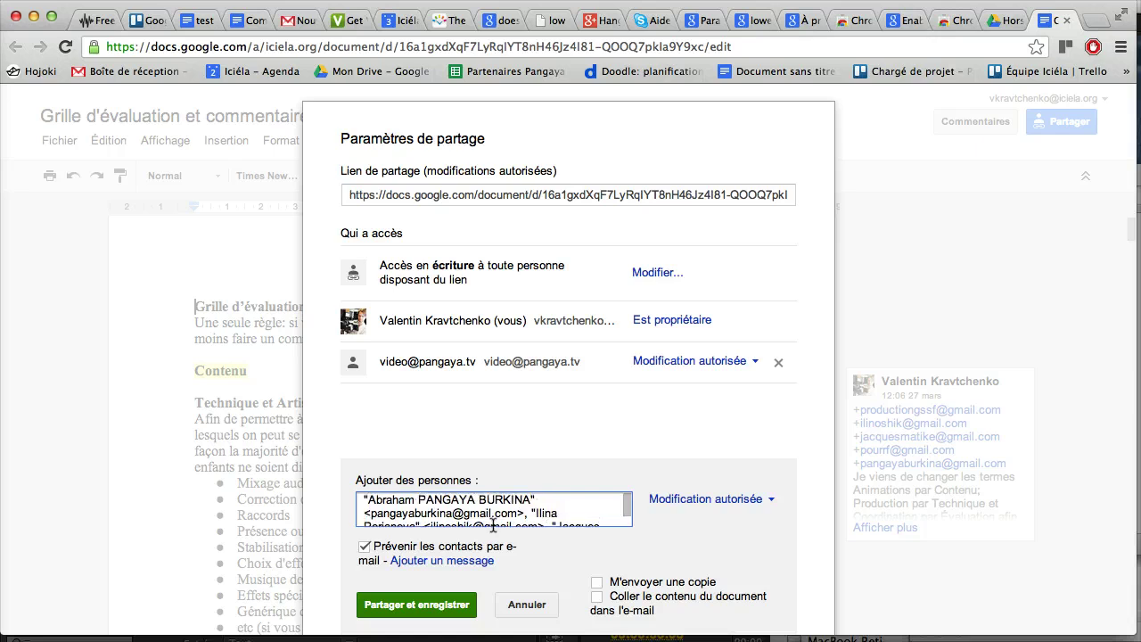
mouse_move(543, 505)
mouse_down()
mouse_move(366, 517)
mouse_move(546, 509)
mouse_up()
key(BackSpace)
- Examine the document's visibility options and the access levels for anyone with the link, leaving the settings without saving
click(658, 274)
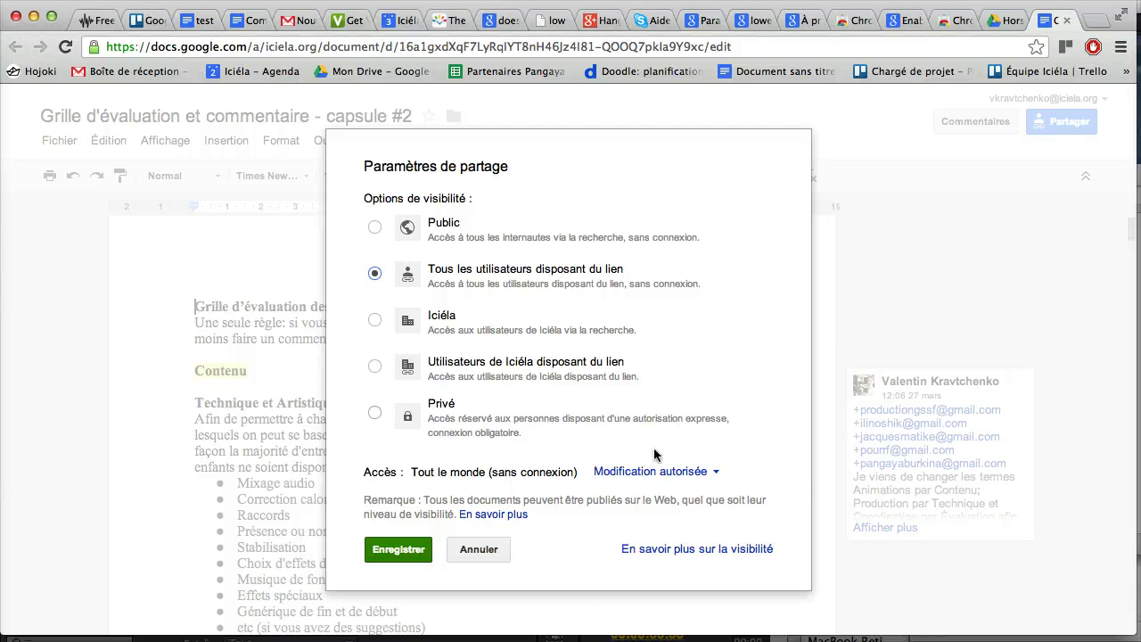
click(687, 472)
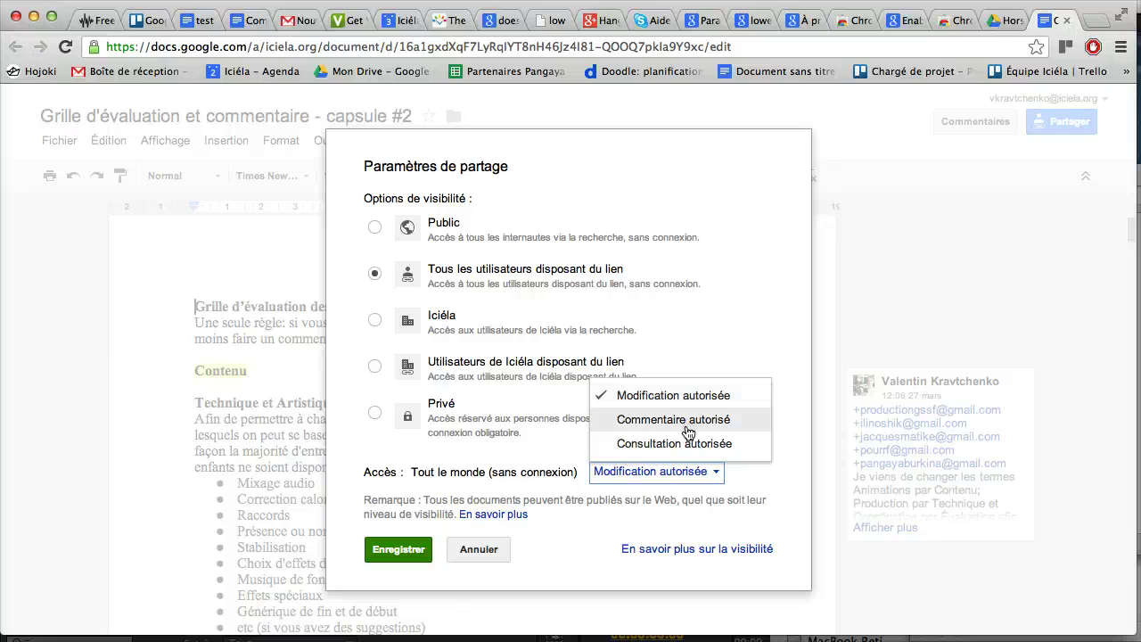
click(754, 338)
click(484, 550)
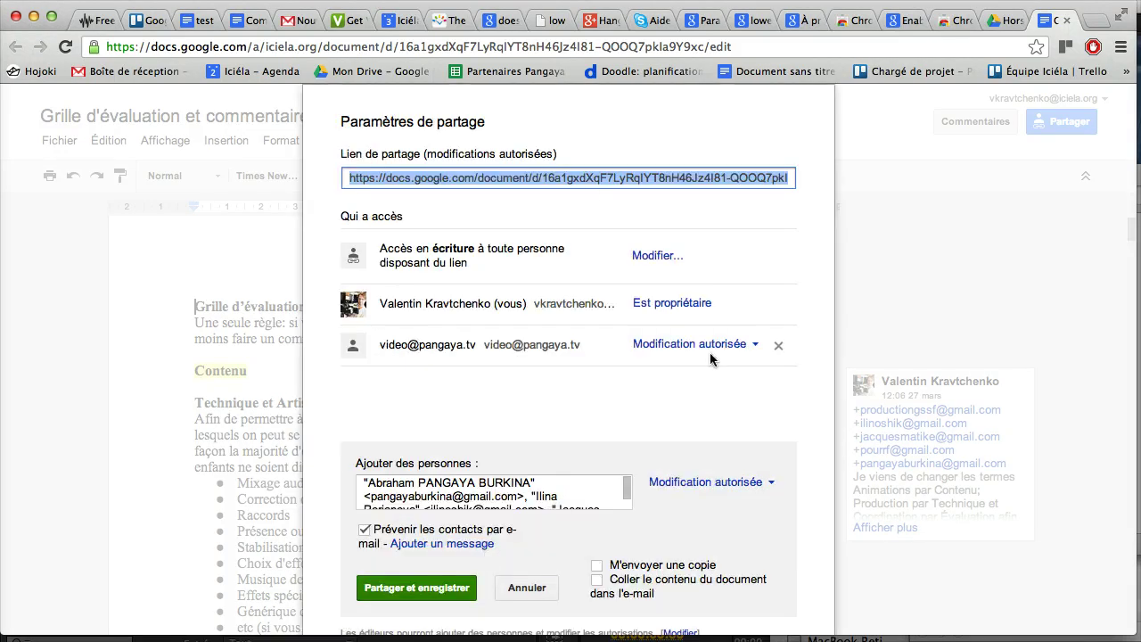
- Copy the document's sharing link, discard the pending recipients and close the sharing settings
right_click(601, 181)
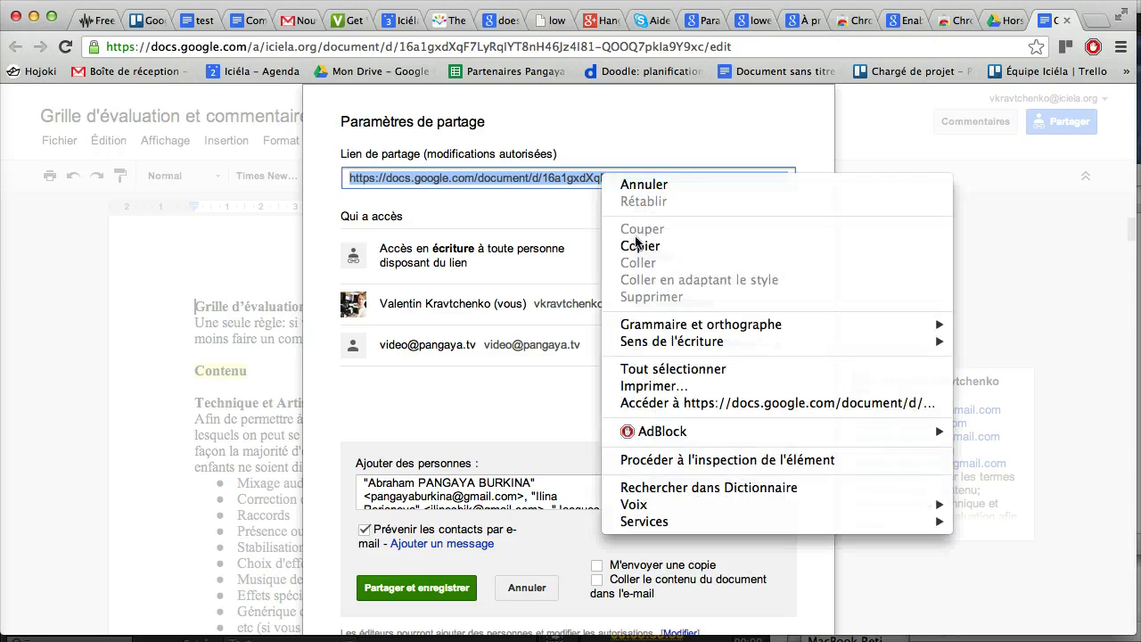
click(628, 244)
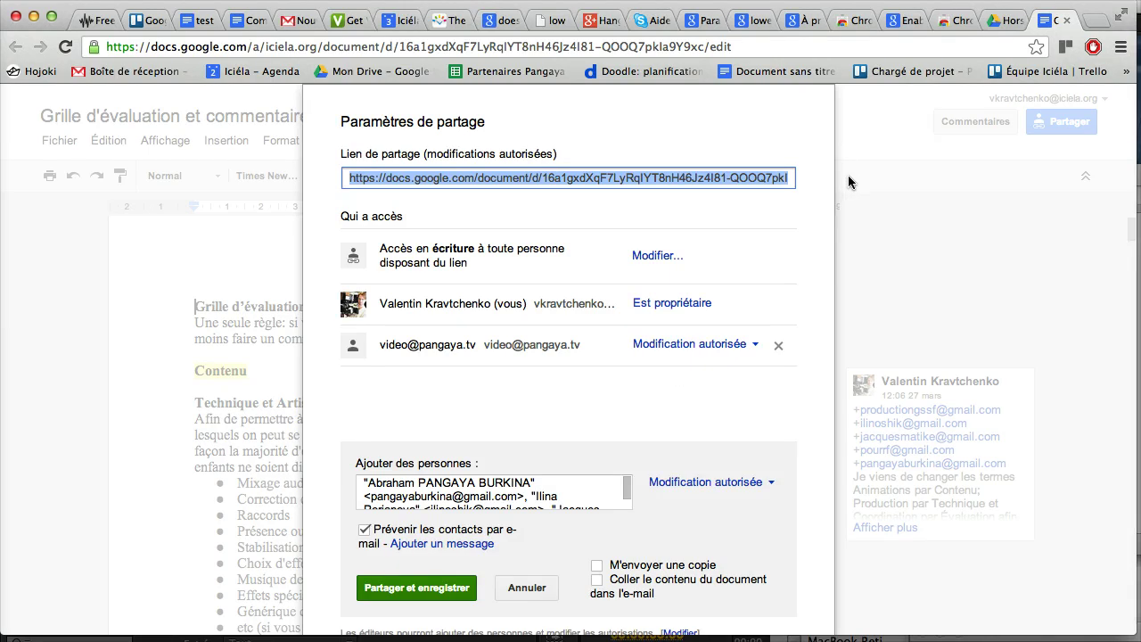
click(997, 209)
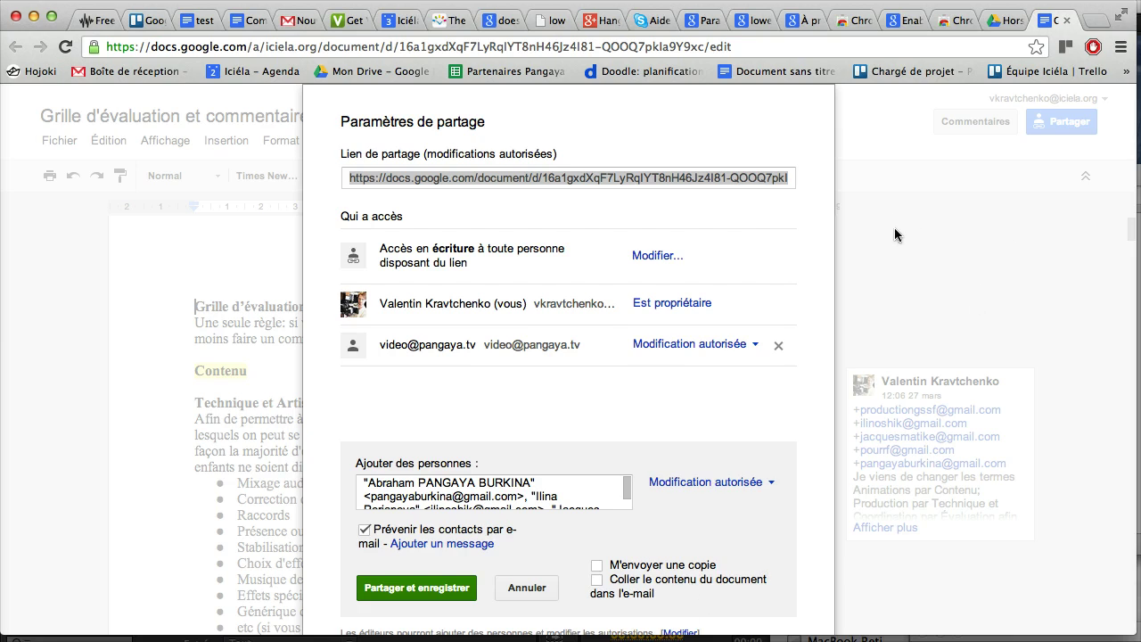
click(527, 588)
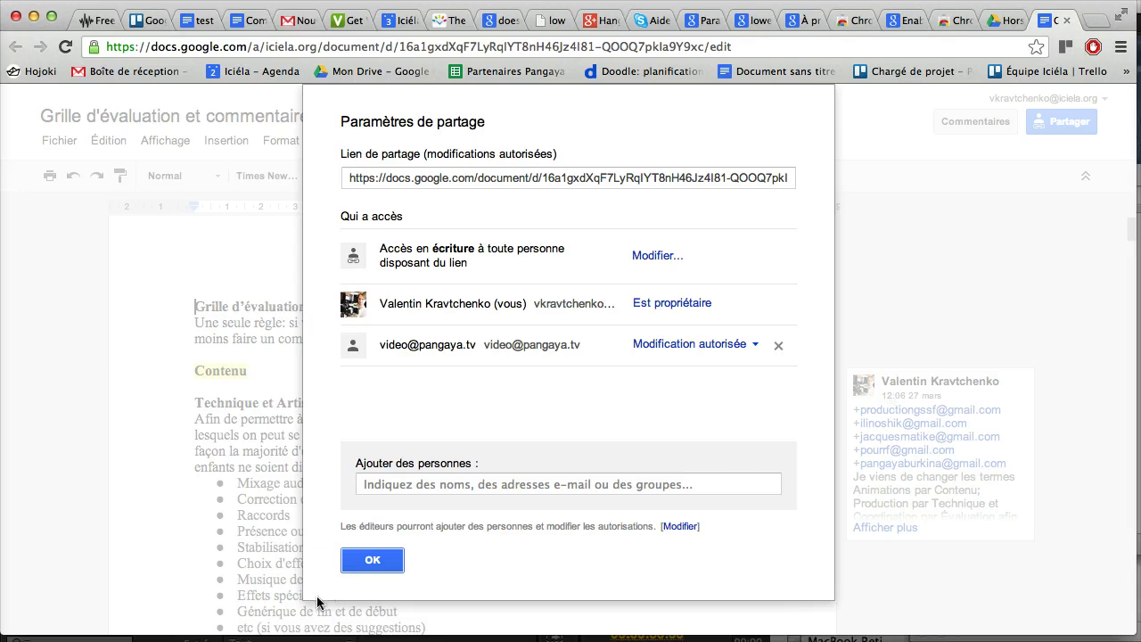
click(373, 560)
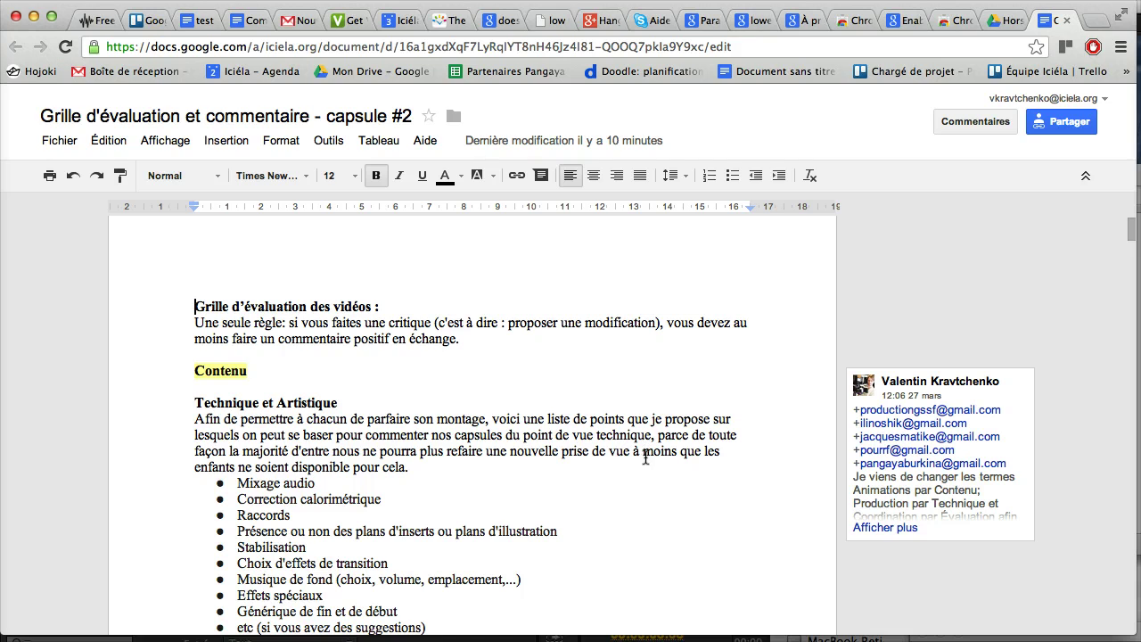
- Open the document's revision history and look through the content of its latest revision
scroll(645, 457, down, 1)
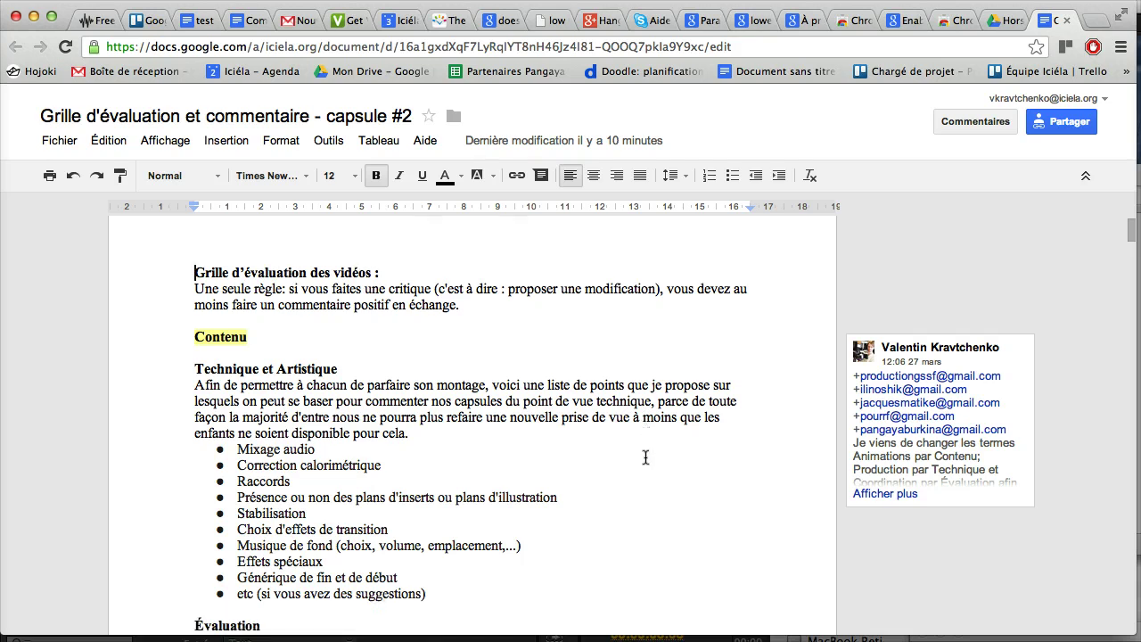
click(59, 140)
click(166, 314)
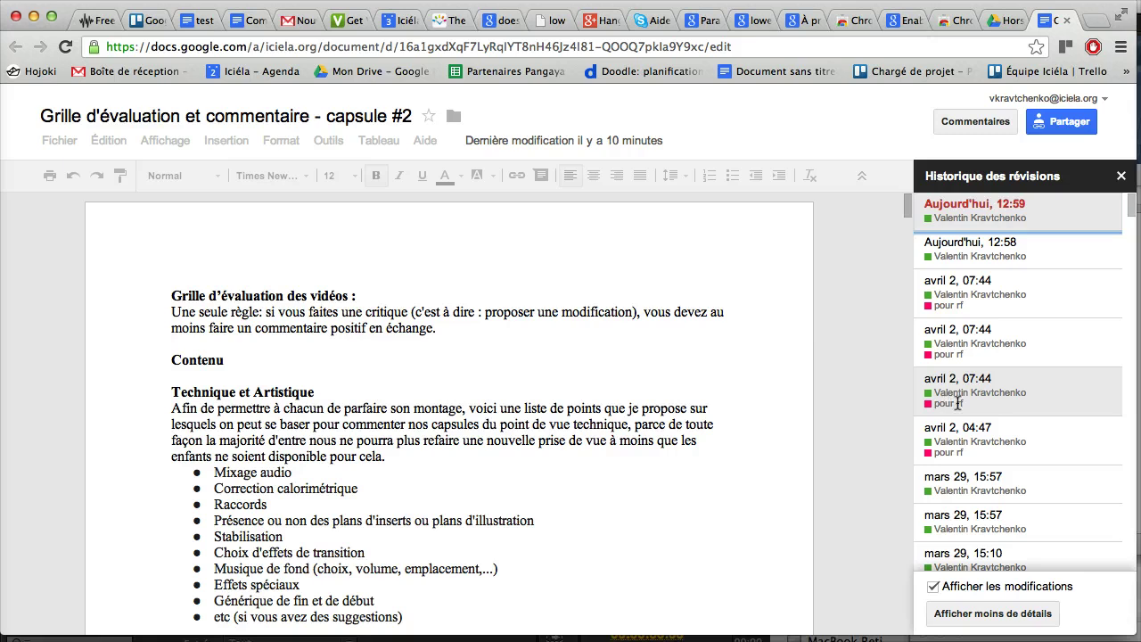
scroll(713, 398, down, 10)
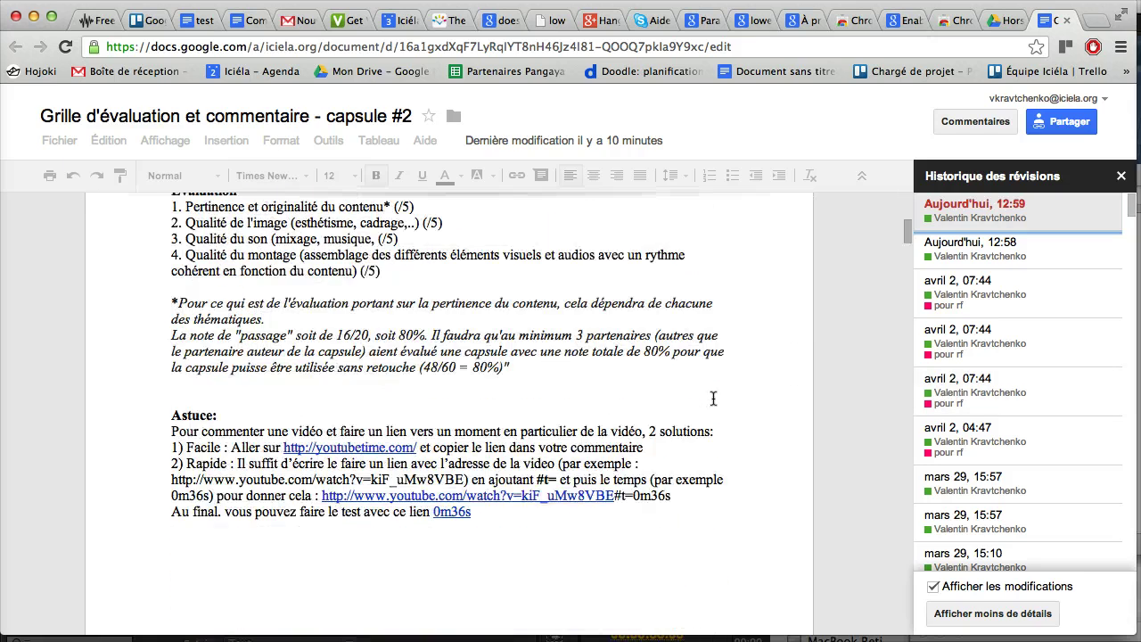
scroll(726, 399, down, 3)
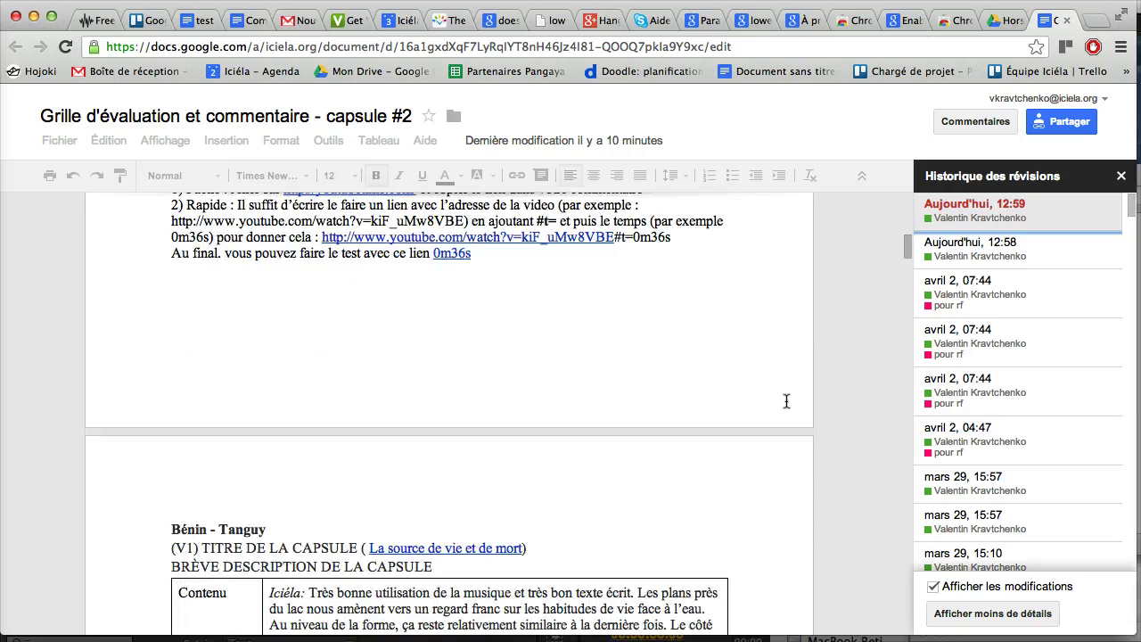
- View the document's revision from avril 2, 04:47, without restoring it, and close the revision history
click(973, 444)
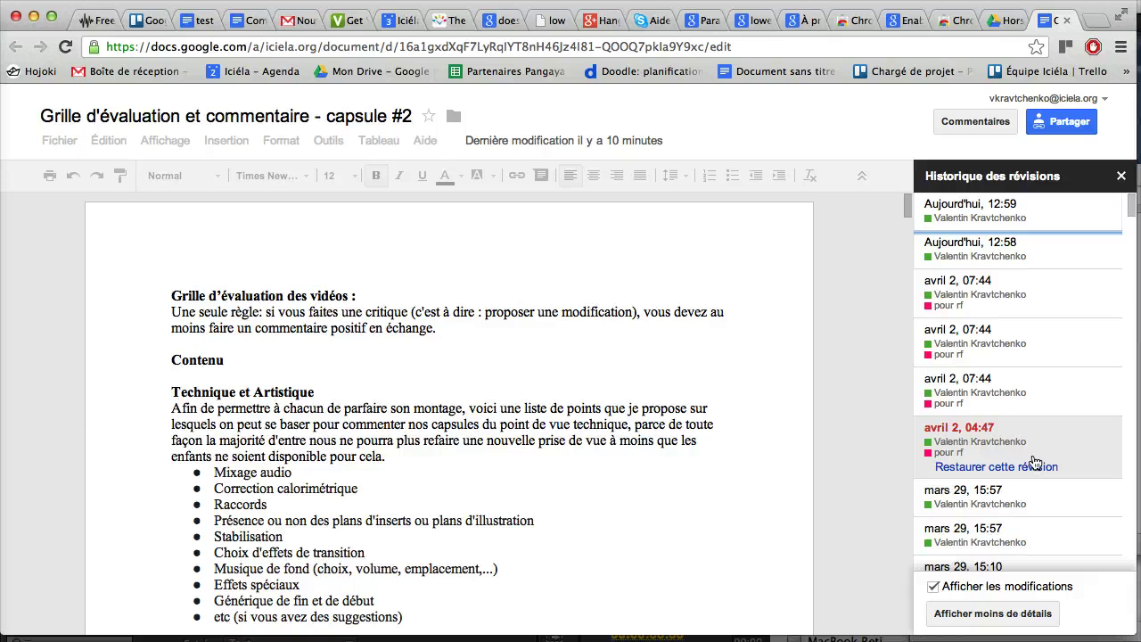
click(1121, 176)
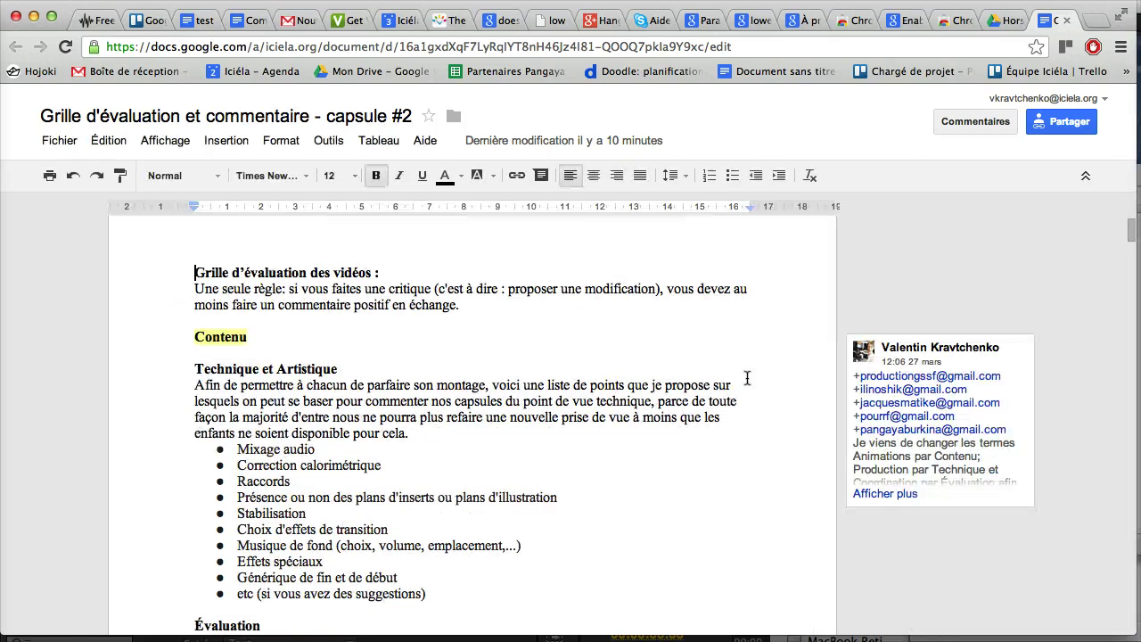
- Draft a comment on "(si vous avez des suggestions)" that mentions a contact's e-mail followed by "dsdsd", and discard it
scroll(527, 470, down, 2)
drag(428, 526, 257, 526)
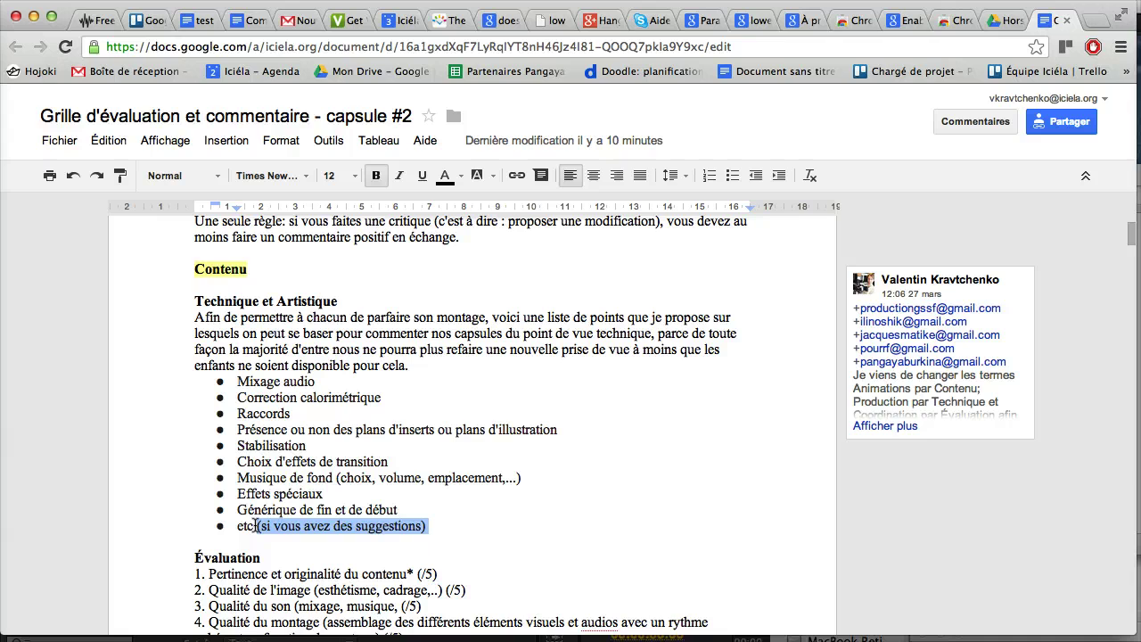
click(541, 176)
text(+)
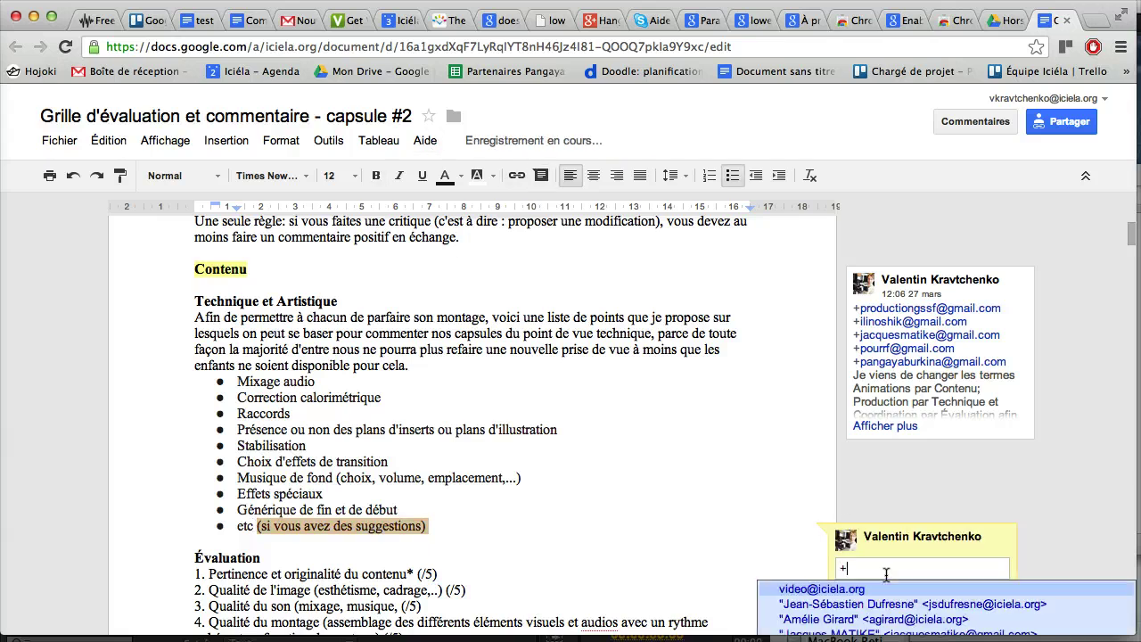
text(ili)
key(Return)
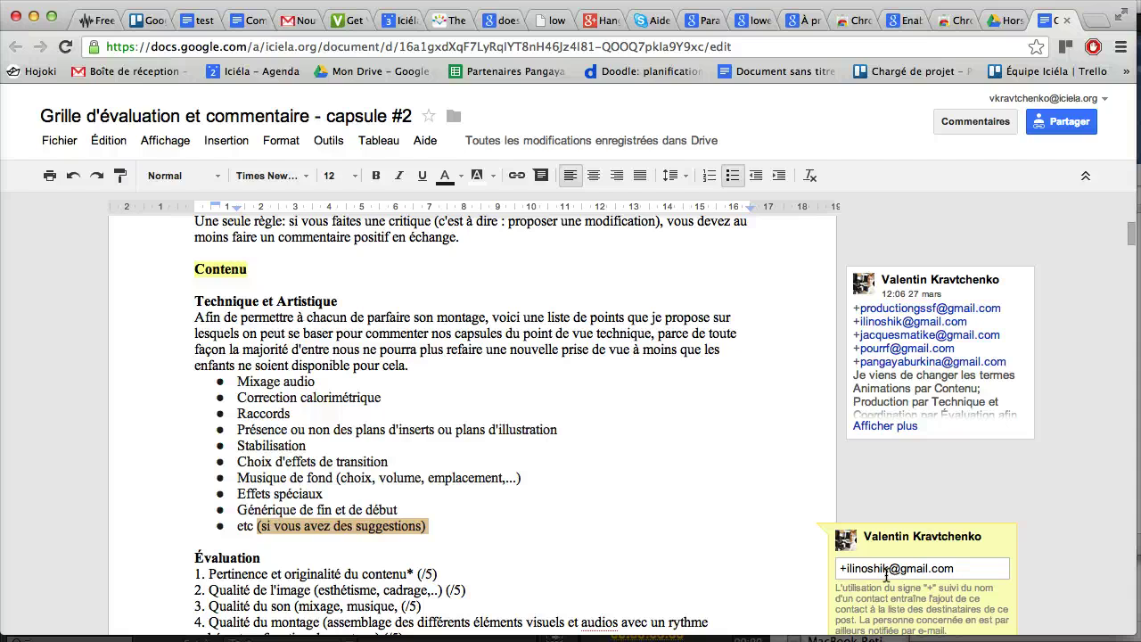
text(dsdsd)
scroll(947, 513, down, 3)
click(952, 541)
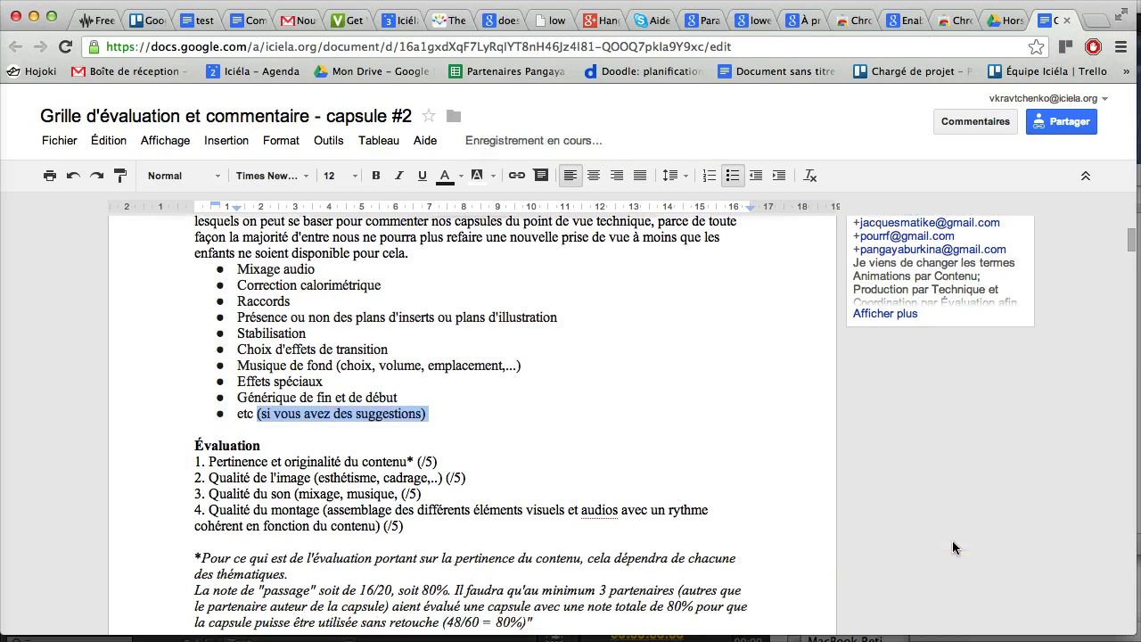
click(347, 433)
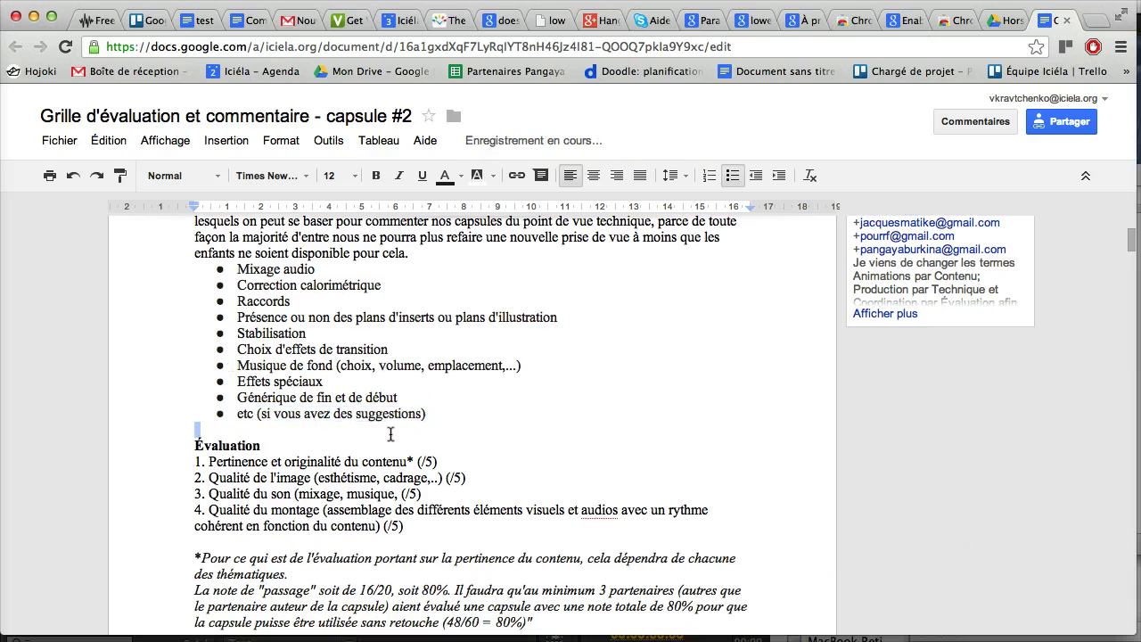
drag(424, 414, 381, 292)
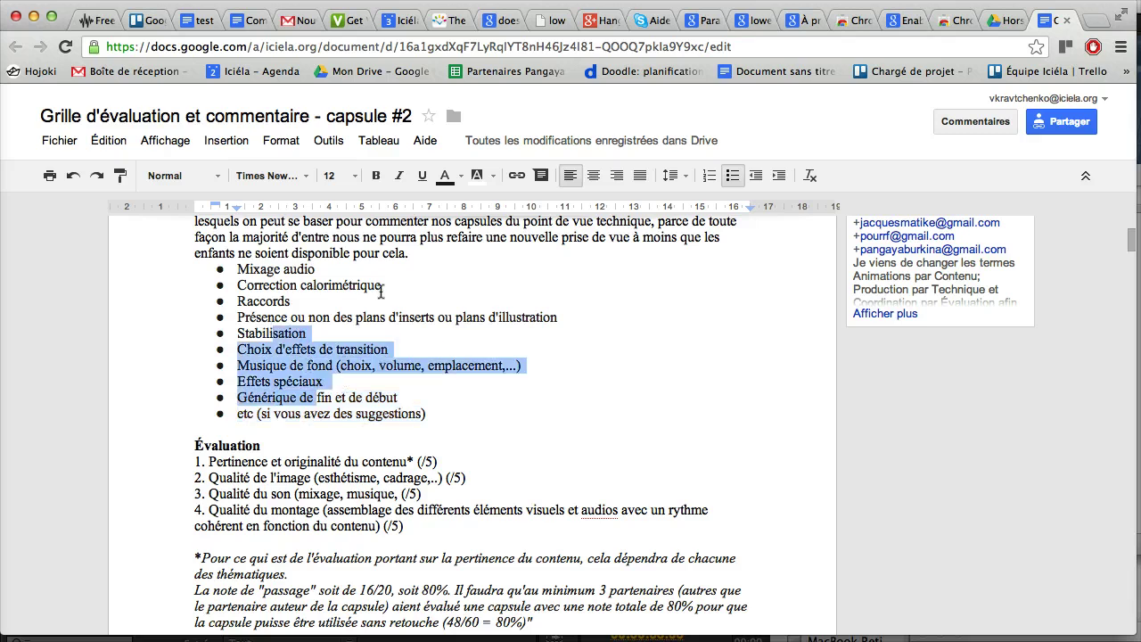
- Switch to the Chrome Web Store results for gmail and open the details of the Gmail hors connexion app
click(853, 21)
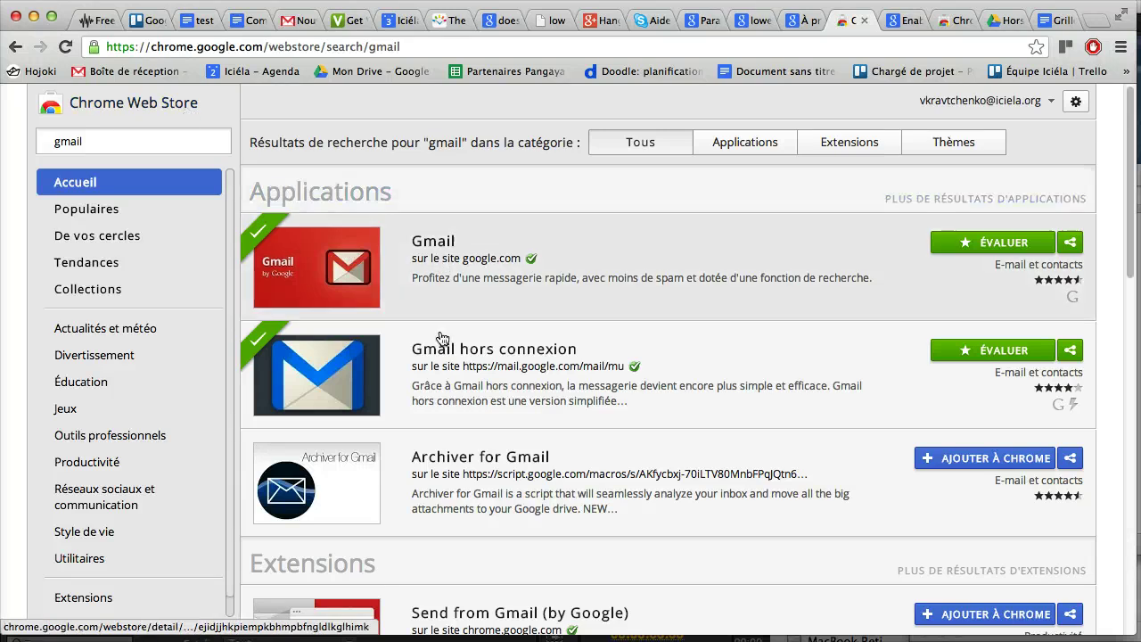
click(461, 353)
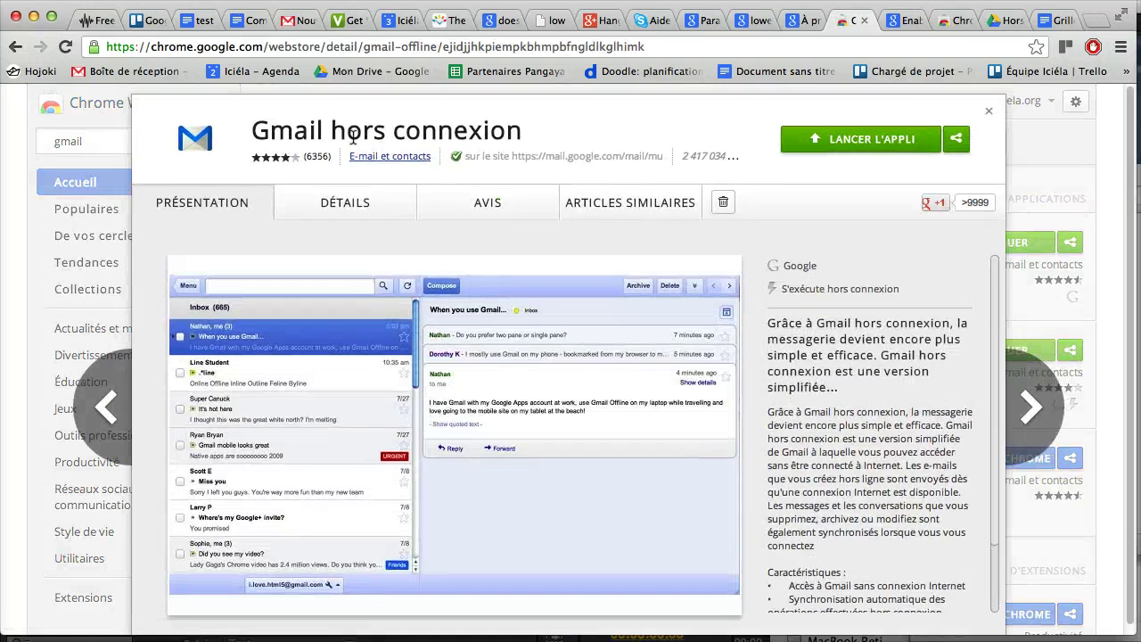